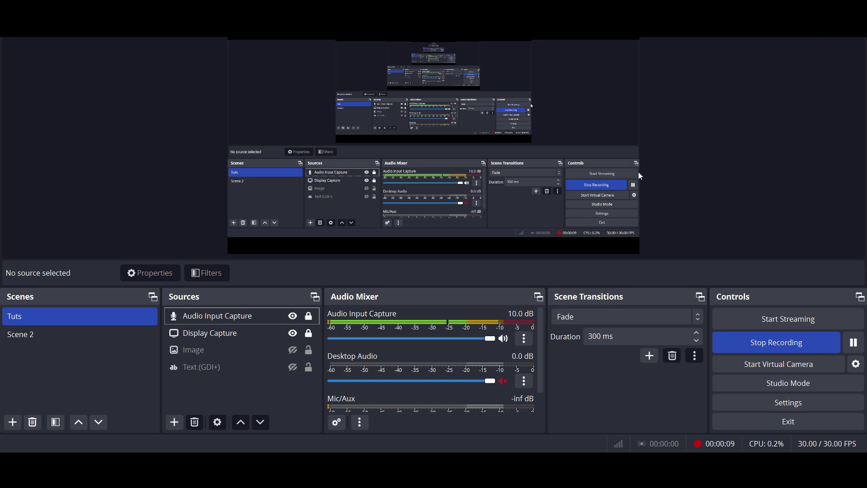
Add a Video Capture Device source with its default name to the Tuts scene
{"action": "left_click", "coordinate": [173, 417]}
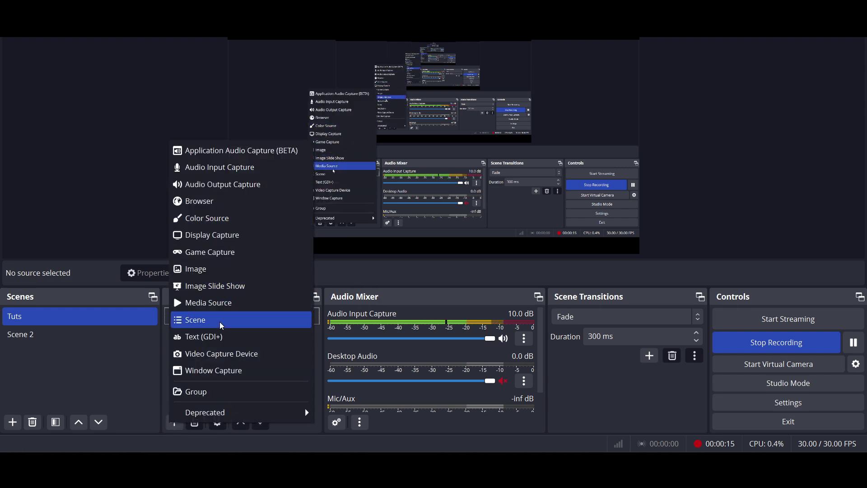
{"action": "left_click", "coordinate": [221, 355]}
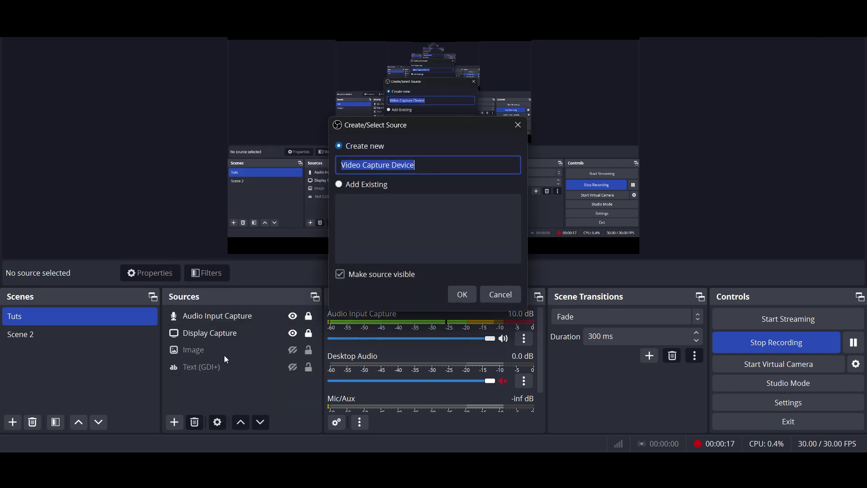
{"action": "left_click", "coordinate": [463, 296]}
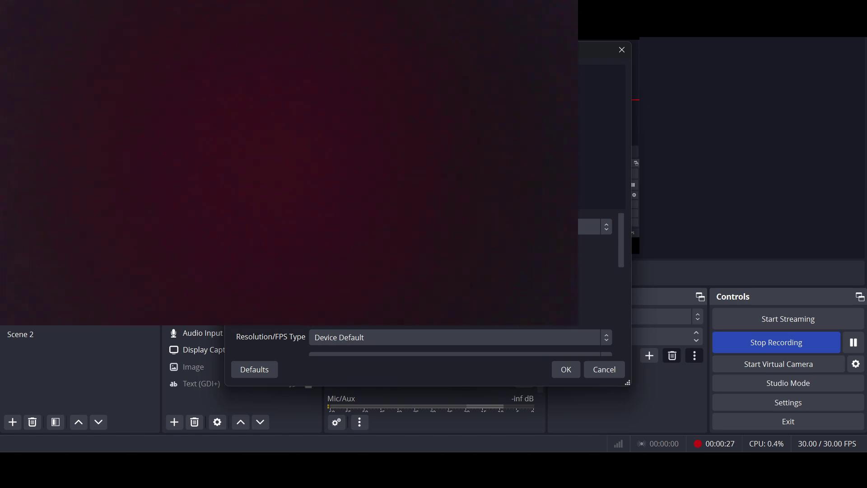
{"action": "left_click_drag", "start_coordinate": [439, 45], "coordinate": [602, 92]}
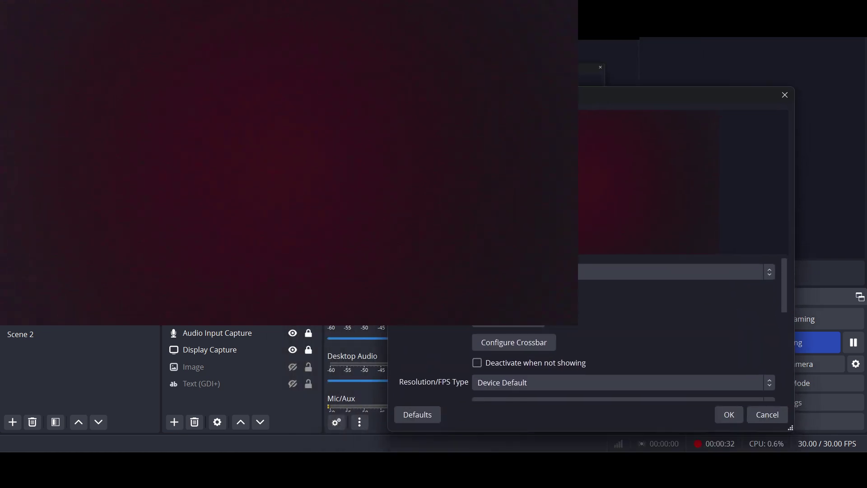
{"action": "left_click_drag", "start_coordinate": [542, 97], "coordinate": [431, 65]}
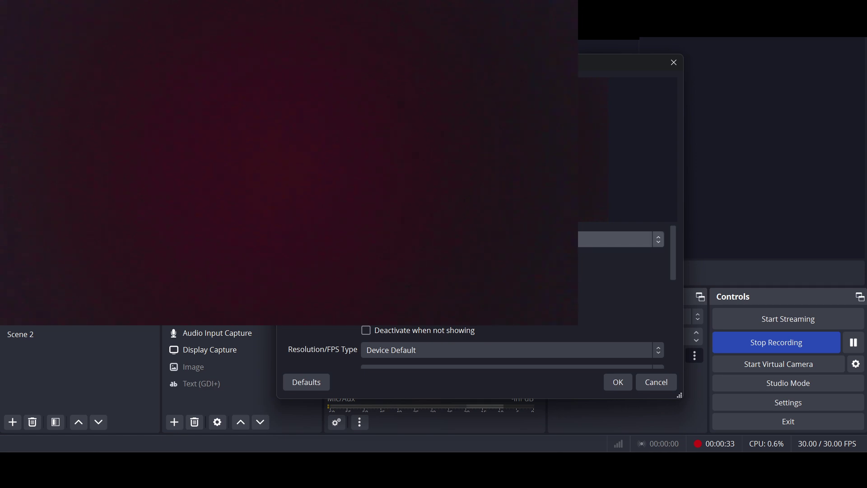
{"action": "left_click", "coordinate": [474, 239]}
{"action": "left_click", "coordinate": [474, 254]}
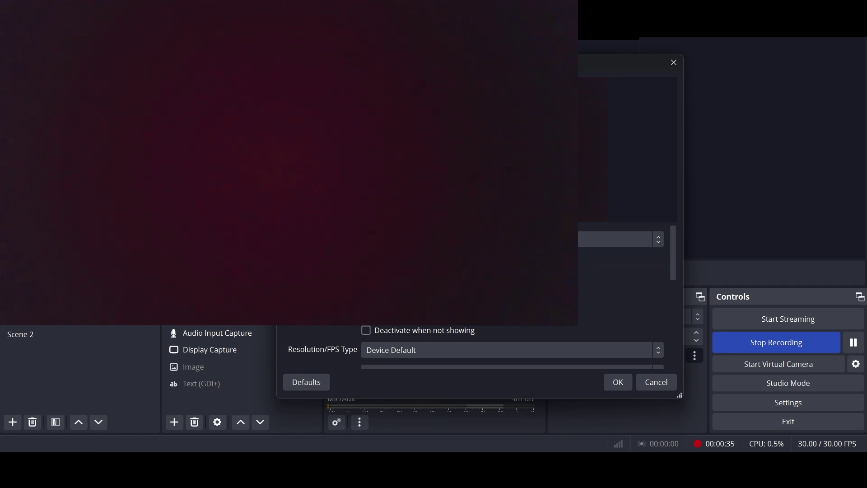
{"action": "left_click", "coordinate": [625, 244]}
{"action": "left_click", "coordinate": [475, 254]}
{"action": "left_click", "coordinate": [622, 239]}
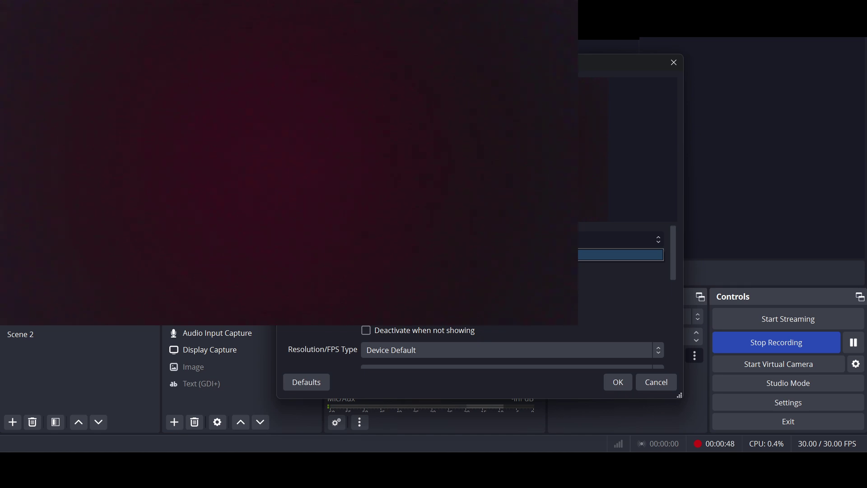
{"action": "left_click", "coordinate": [474, 254]}
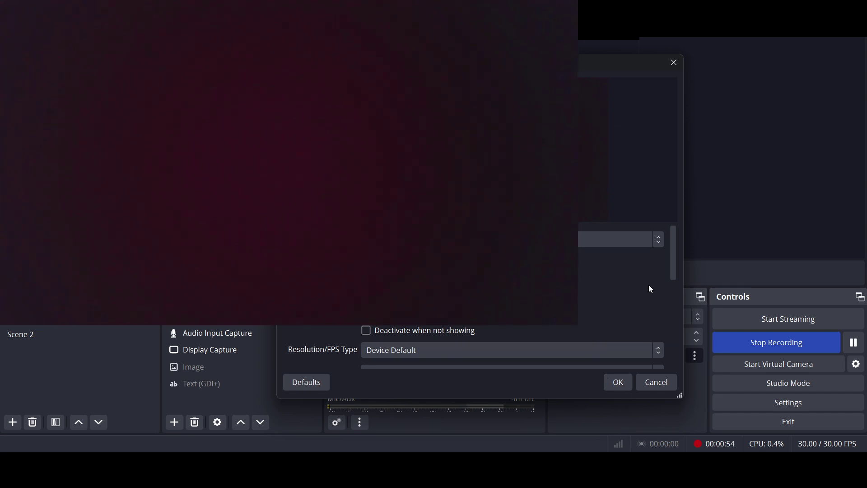
{"action": "left_click_drag", "start_coordinate": [675, 266], "coordinate": [677, 303]}
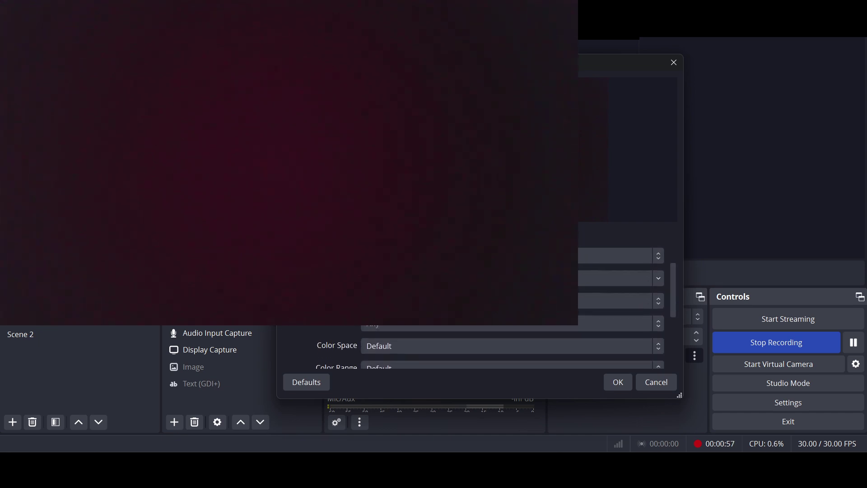
{"action": "left_click_drag", "start_coordinate": [677, 304], "coordinate": [668, 362]}
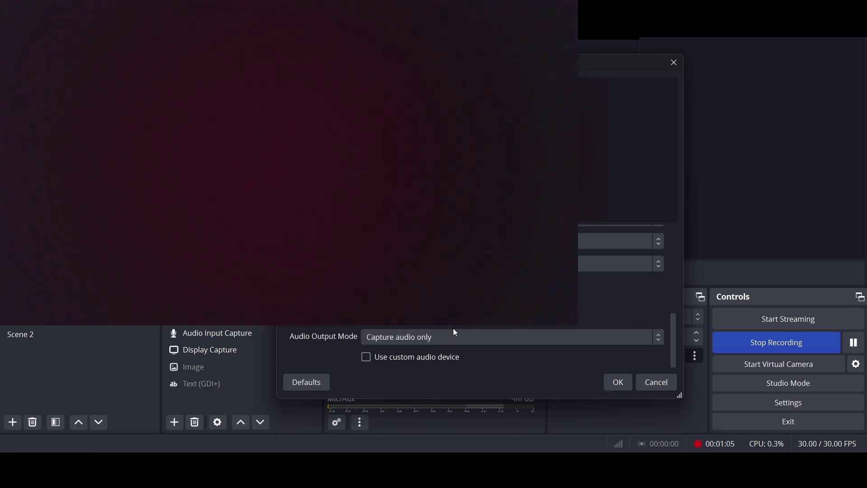
Accept the webcam settings, then move the webcam source lower and resize it in the preview
{"action": "left_click", "coordinate": [613, 384]}
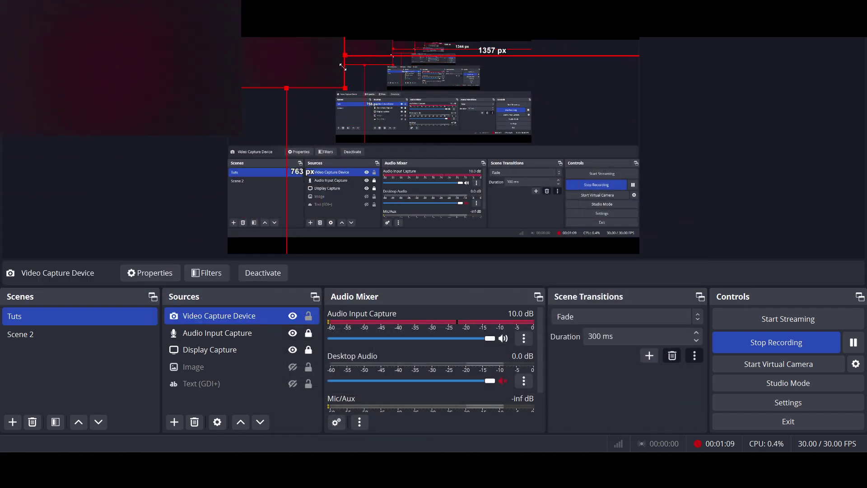
{"action": "left_click_drag", "start_coordinate": [293, 60], "coordinate": [299, 99]}
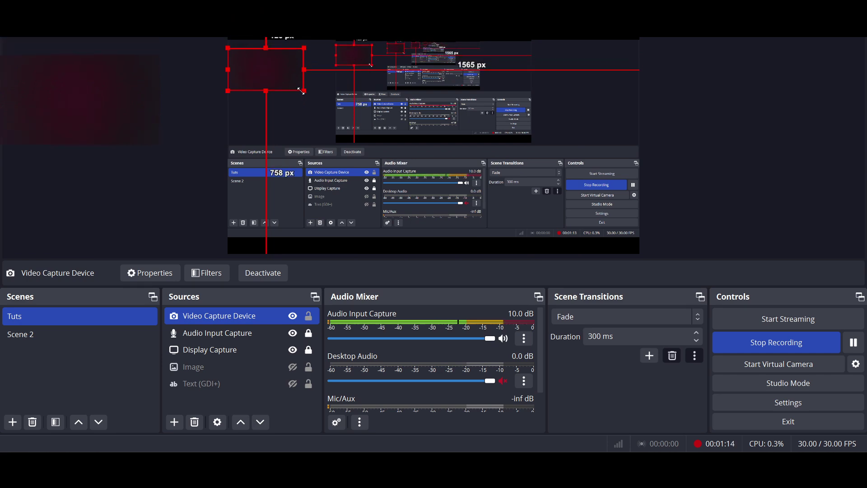
{"action": "mouse_move", "coordinate": [304, 90]}
{"action": "left_mouse_down"}
{"action": "mouse_move", "coordinate": [321, 123]}
{"action": "mouse_move", "coordinate": [300, 105]}
{"action": "mouse_move", "coordinate": [274, 174]}
{"action": "mouse_move", "coordinate": [388, 186]}
{"action": "mouse_move", "coordinate": [638, 183]}
{"action": "mouse_move", "coordinate": [644, 108]}
{"action": "mouse_move", "coordinate": [594, 96]}
{"action": "mouse_move", "coordinate": [590, 73]}
{"action": "left_mouse_up"}
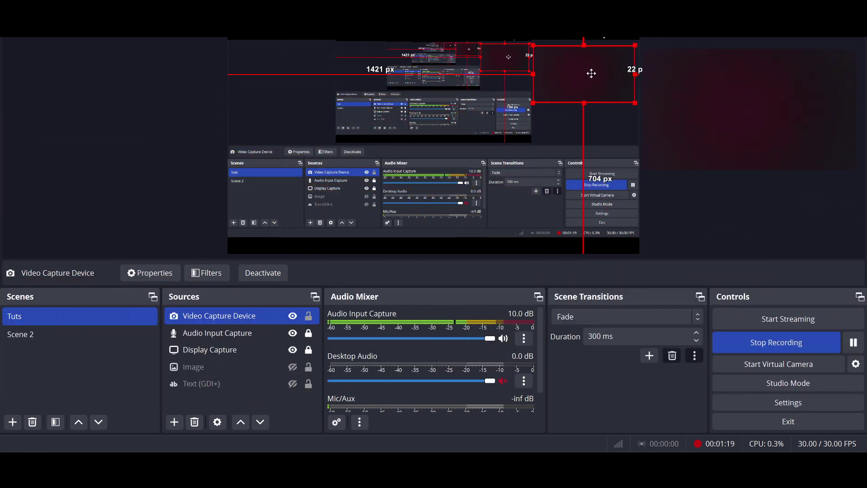